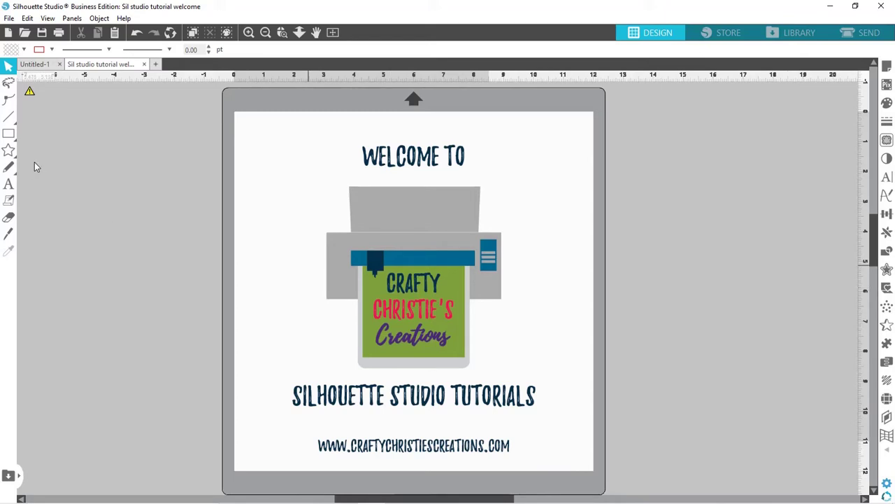
In the Untitled-1 drawing, select the whole Autumn Vibes card, including the verse and outline, and copy it.
click(41, 65)
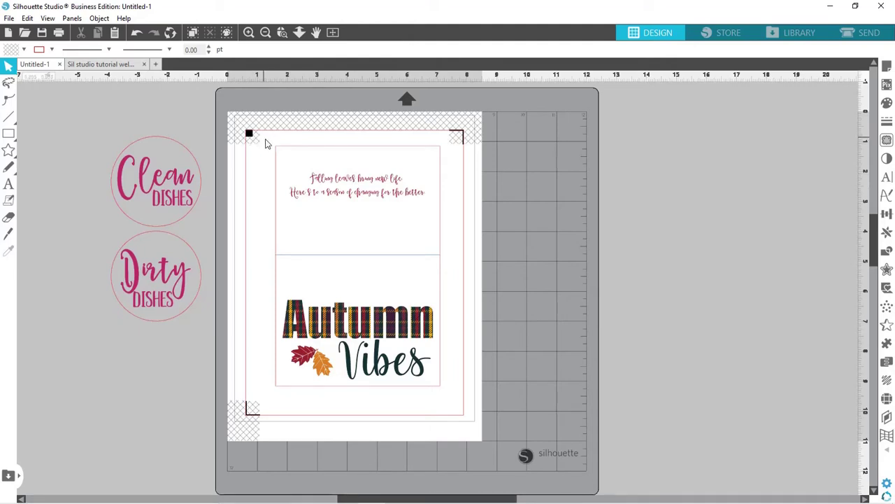
drag(265, 144, 451, 402)
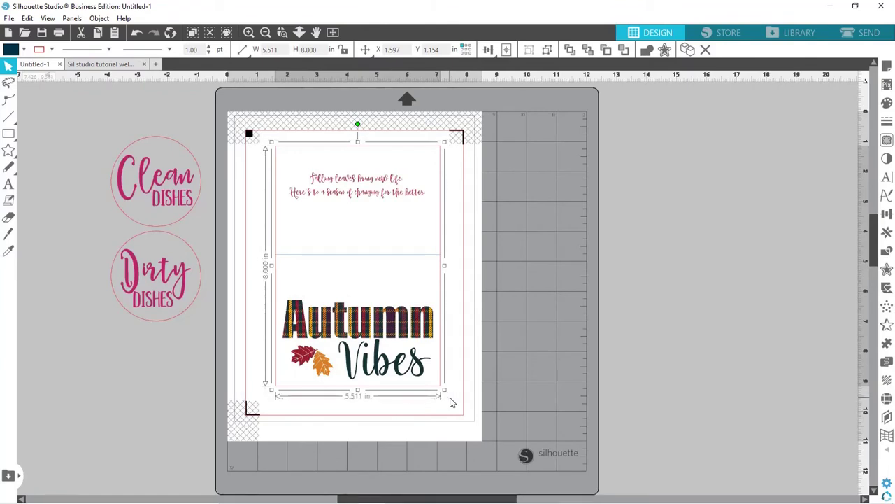
key(i)
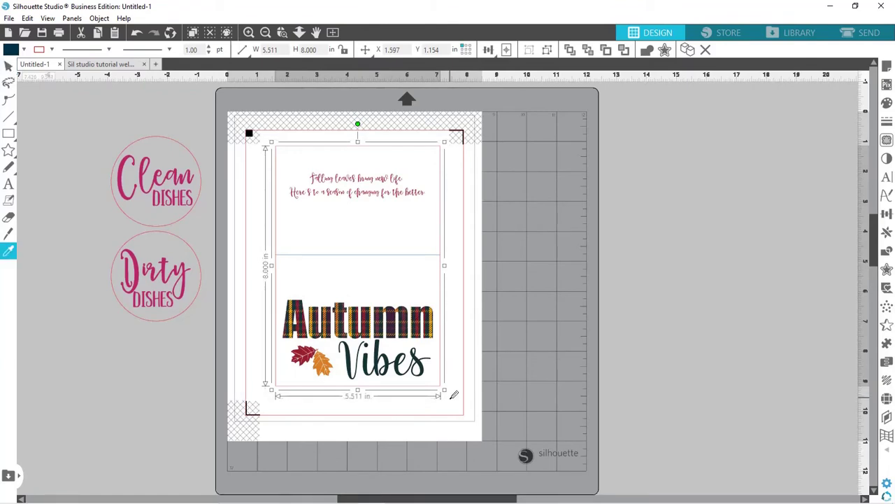
key(v)
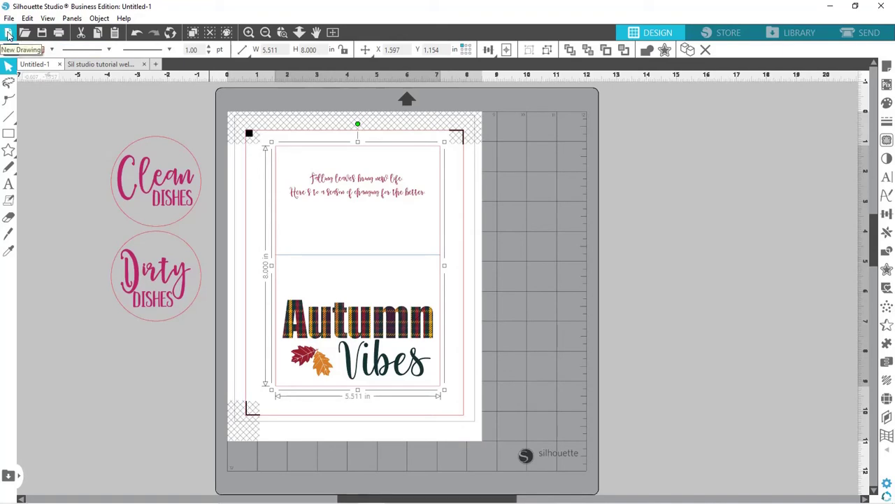
Create a new drawing, turn on its registration marks and expand the advanced inset options.
click(8, 33)
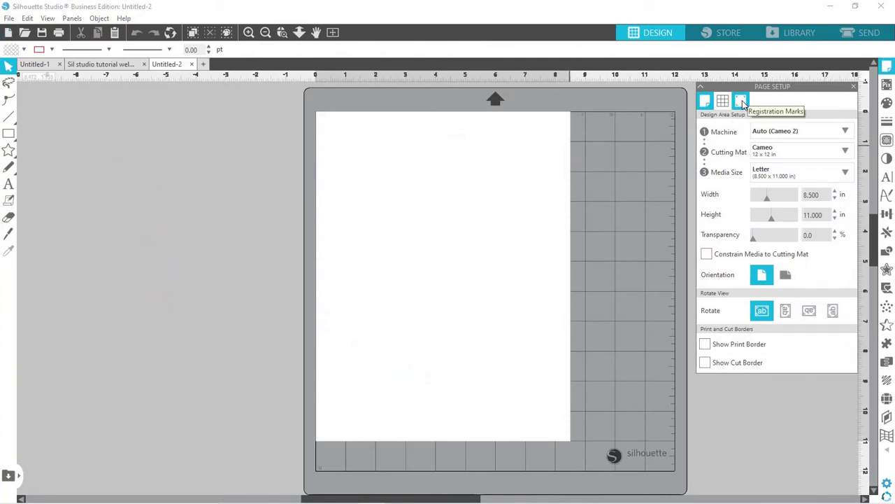
click(741, 101)
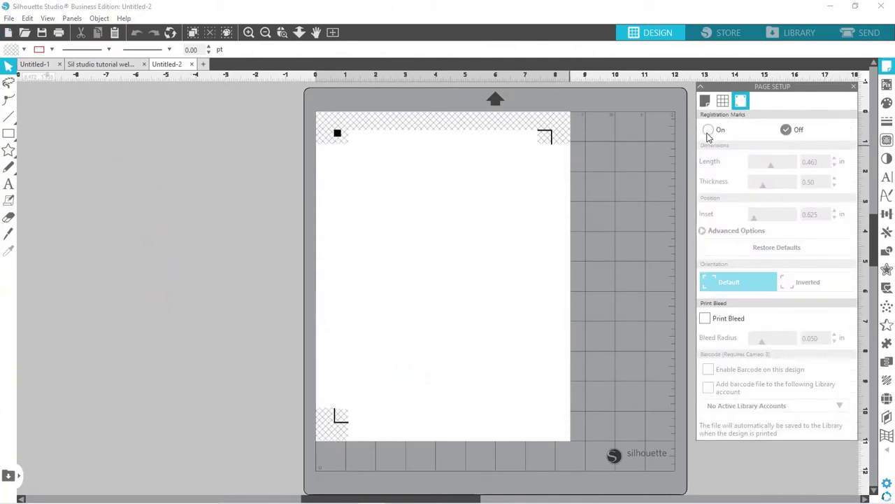
click(708, 132)
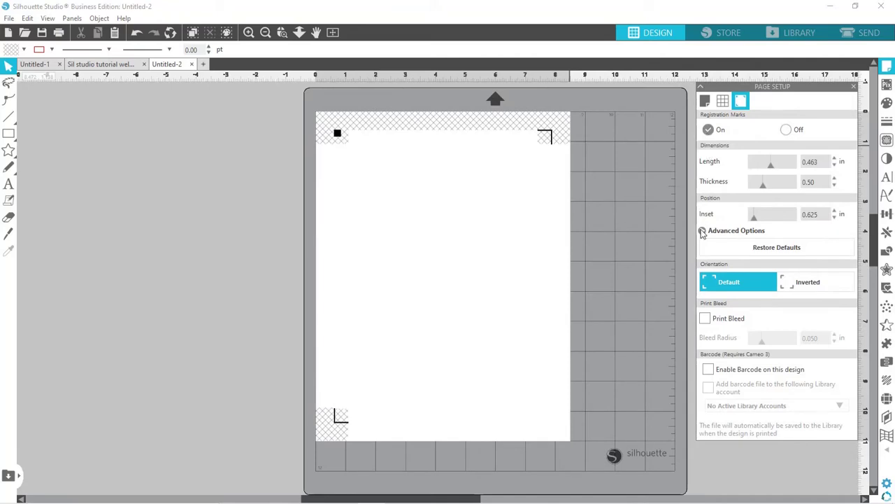
click(703, 232)
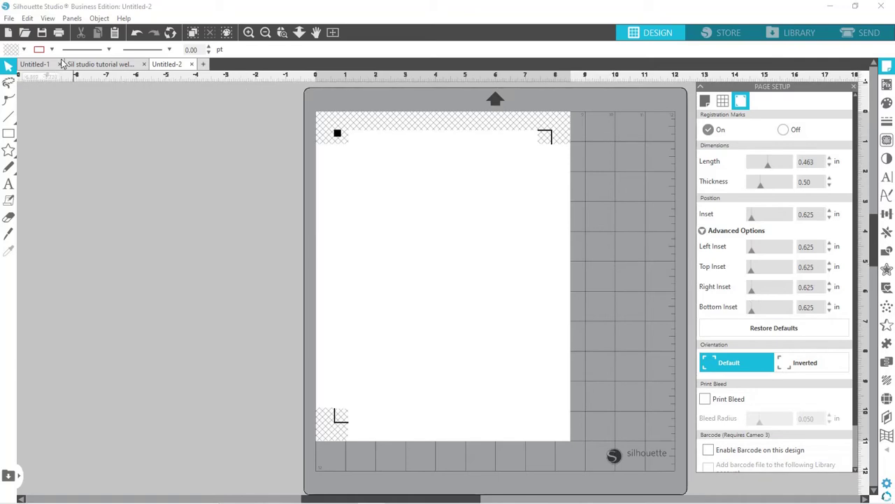
Check the bottom registration mark inset used in the Untitled-1 drawing, and return to Untitled-2.
click(45, 66)
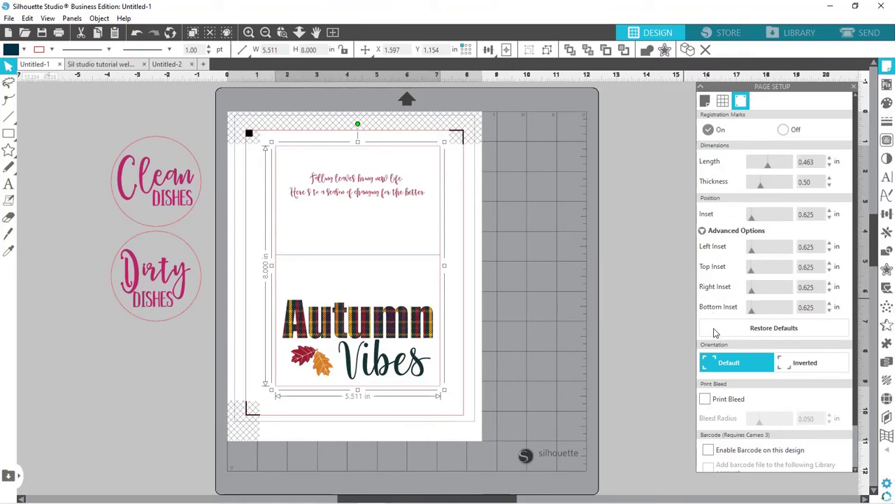
click(777, 309)
click(176, 64)
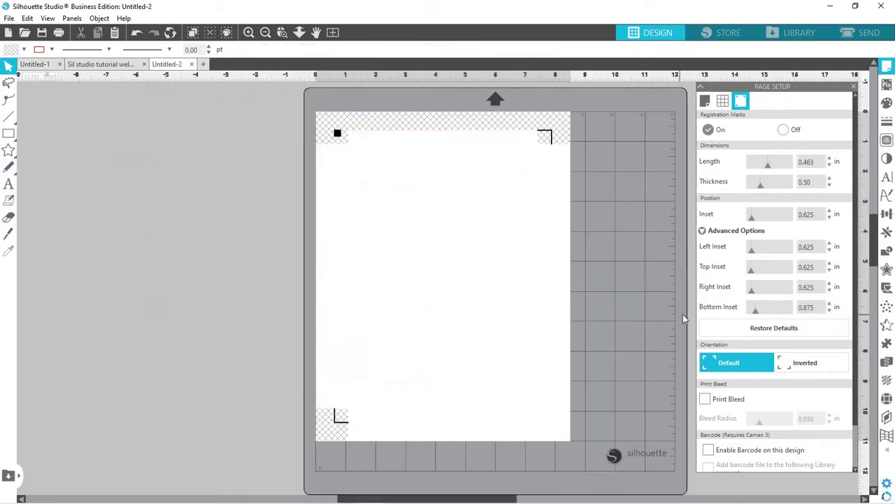
Set the bottom registration mark inset to 0.825 in and show the print and cut borders.
click(809, 328)
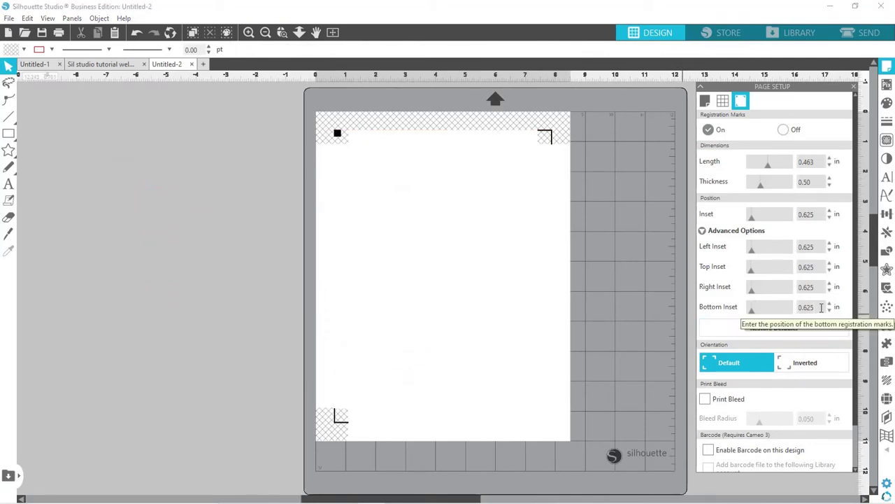
drag(816, 308, 775, 305)
text(.825)
key(Return)
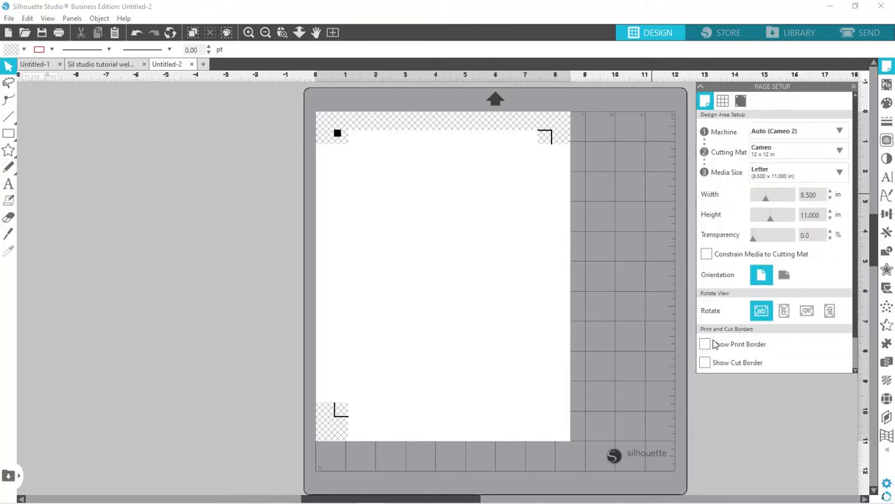
click(706, 344)
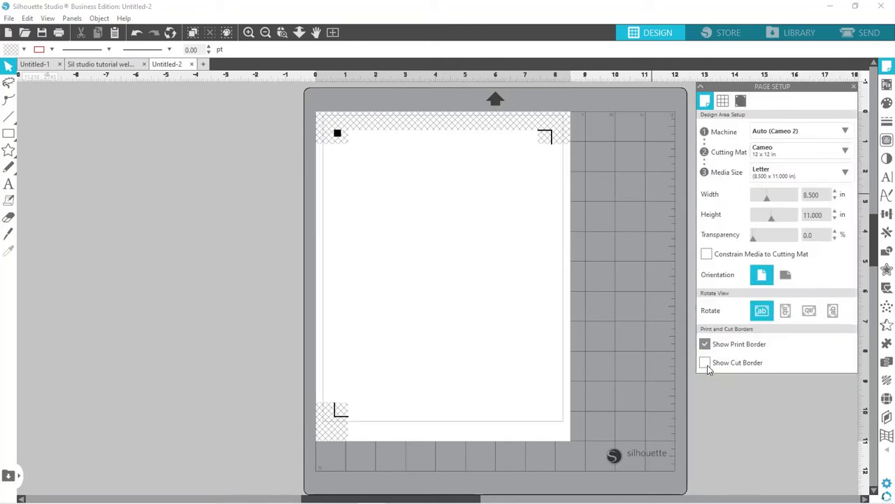
click(705, 363)
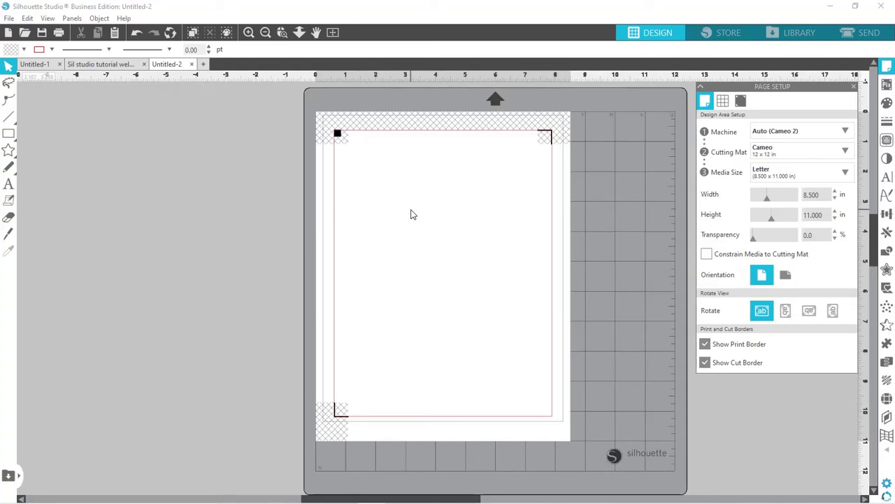
Paste the copied card in front into the new drawing and center it to the page.
key(ctrl+v)
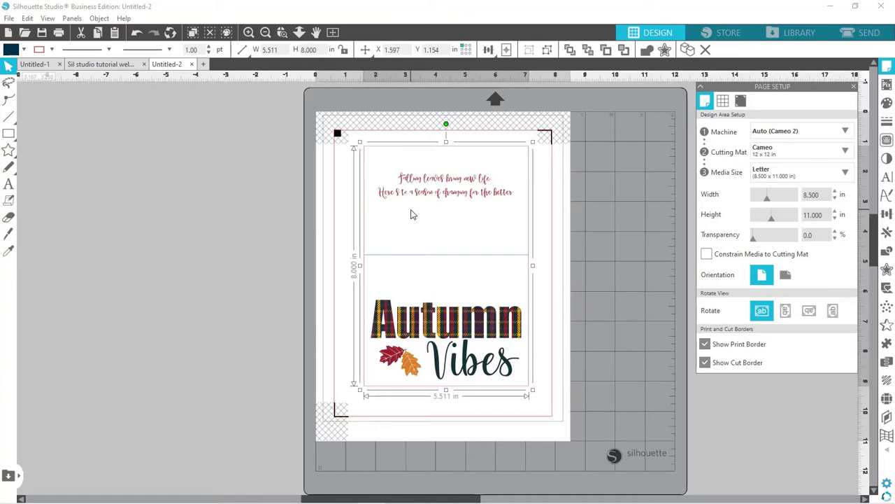
key(i)
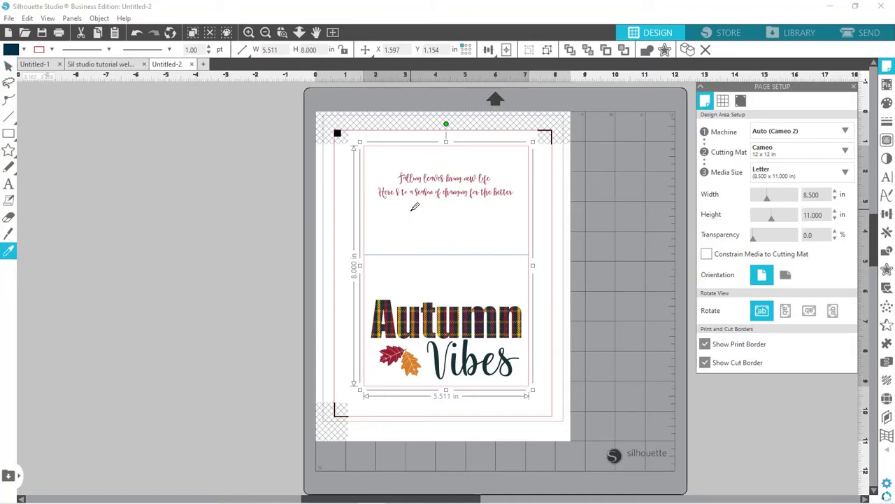
key(v)
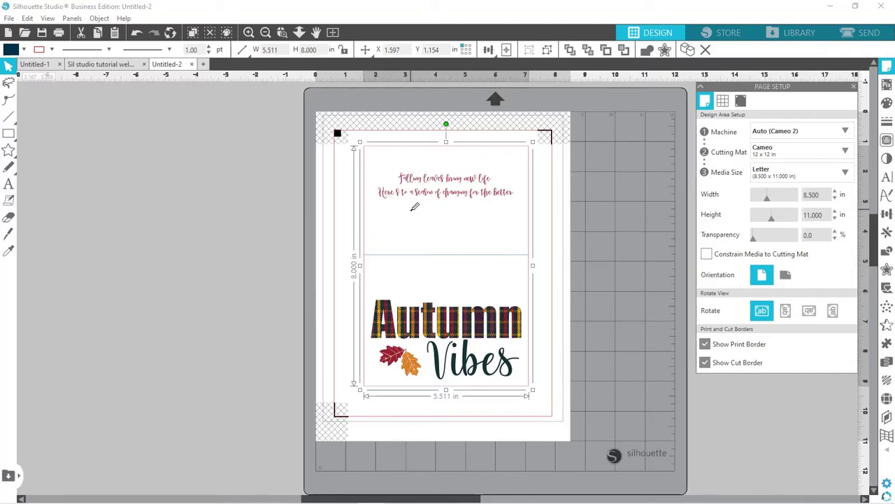
click(612, 241)
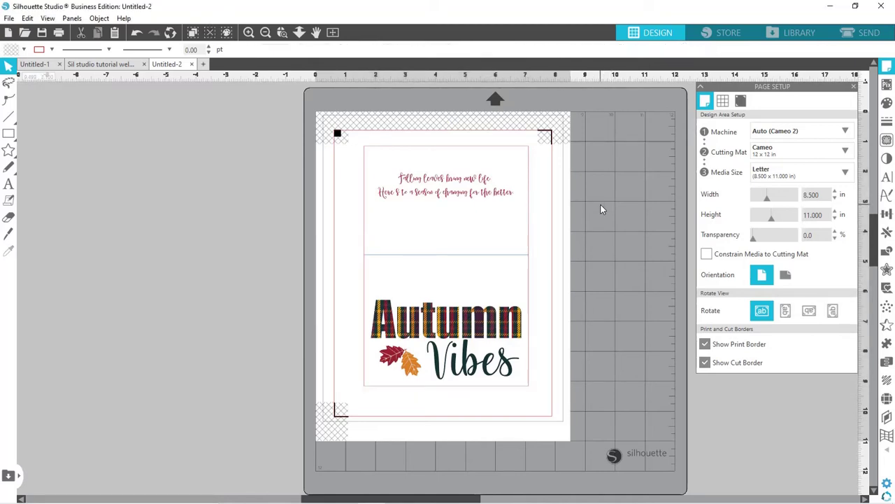
click(425, 193)
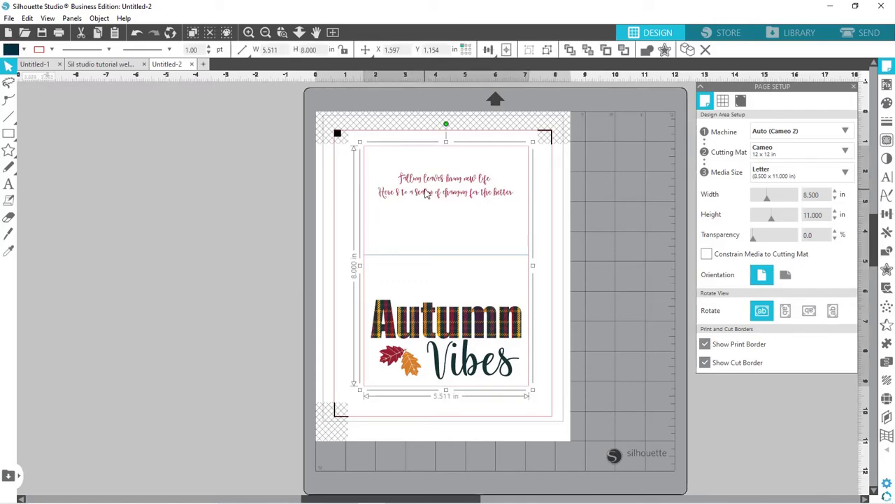
click(506, 50)
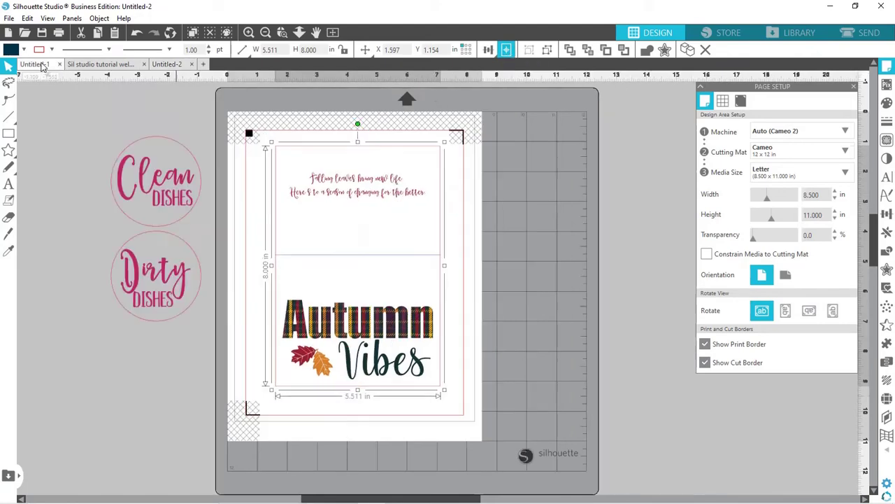
Center the original card to the page in the Untitled-1 drawing.
click(42, 64)
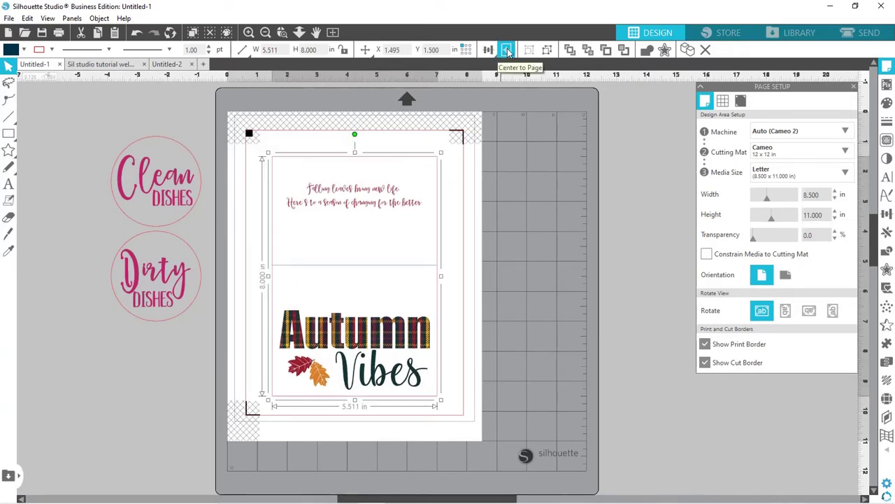
click(506, 49)
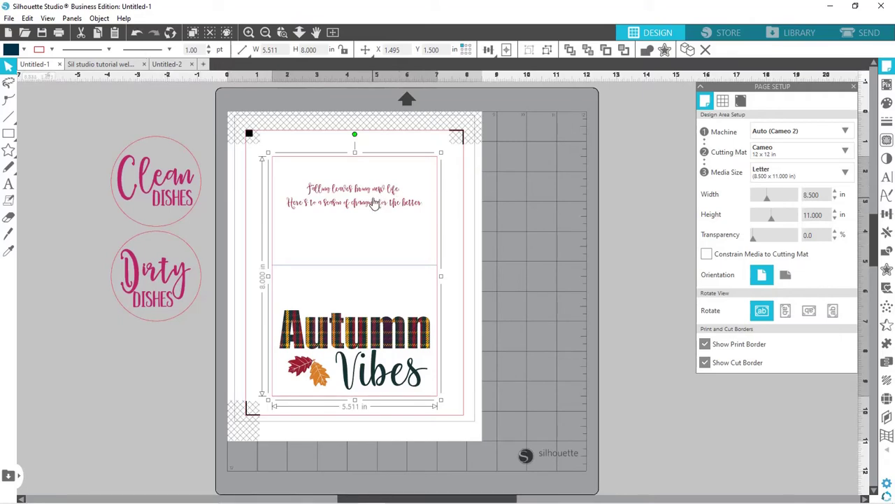
Ungroup the card in Untitled-1 and delete the two-line verse from its upper half.
key(i)
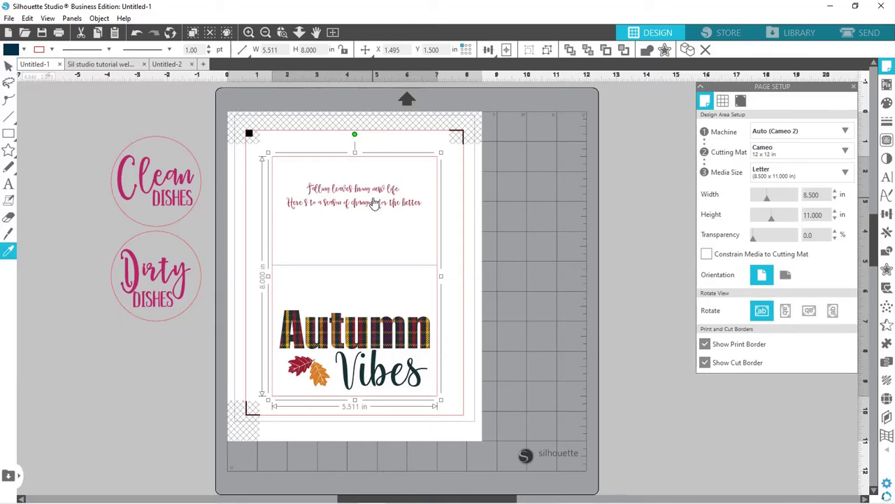
click(376, 195)
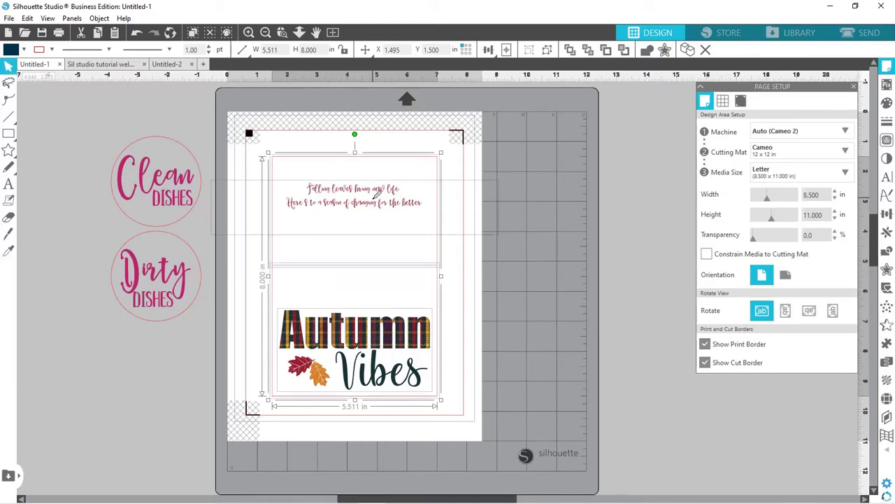
click(530, 208)
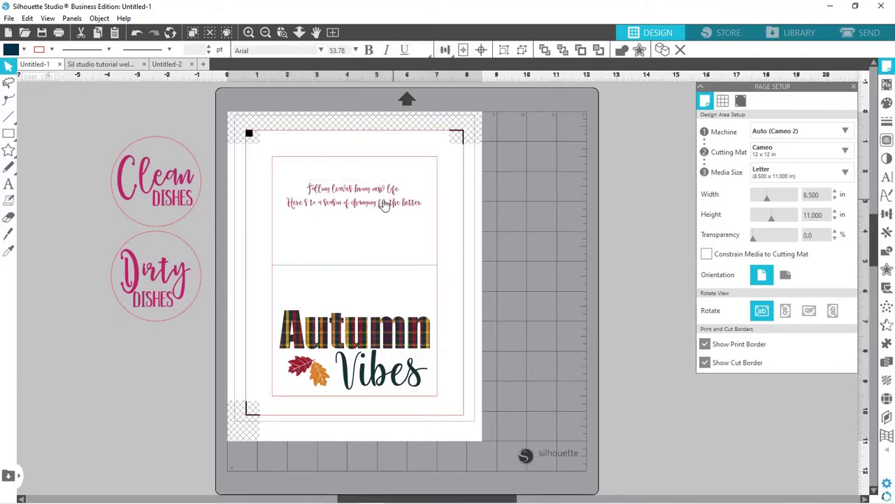
click(383, 203)
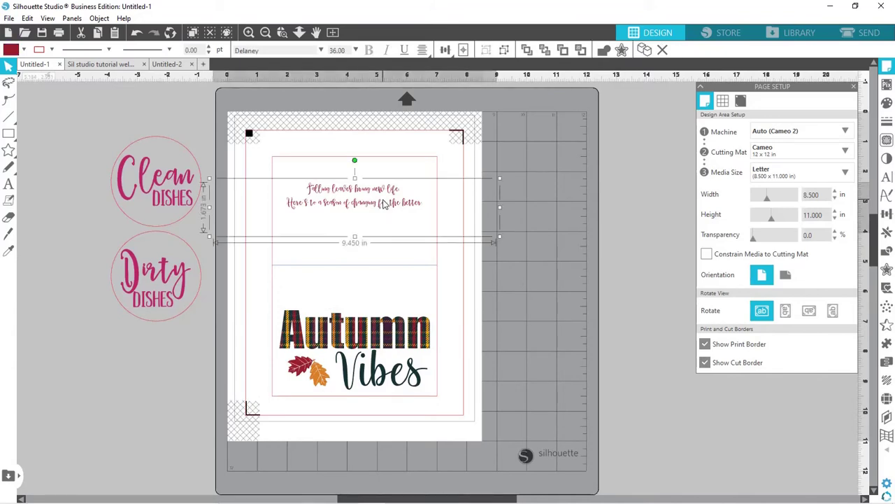
key(Delete)
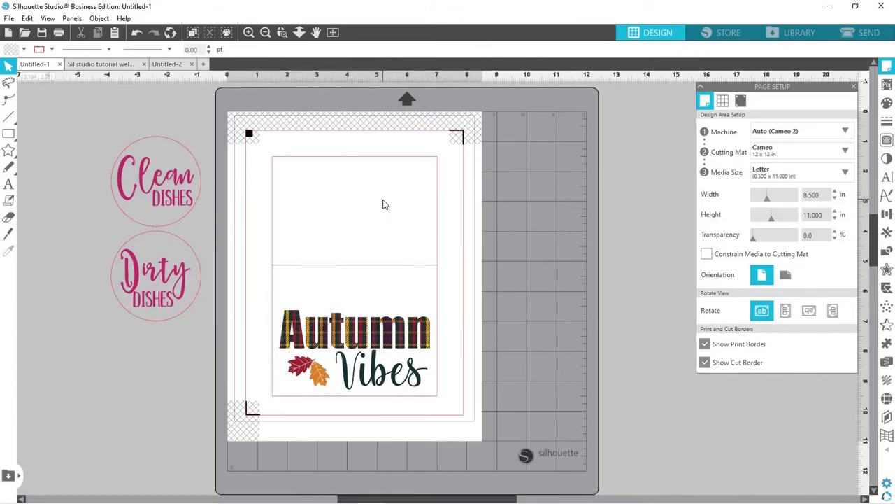
In Untitled-2, ungroup the card and delete the Autumn Vibes artwork from its lower half.
click(171, 68)
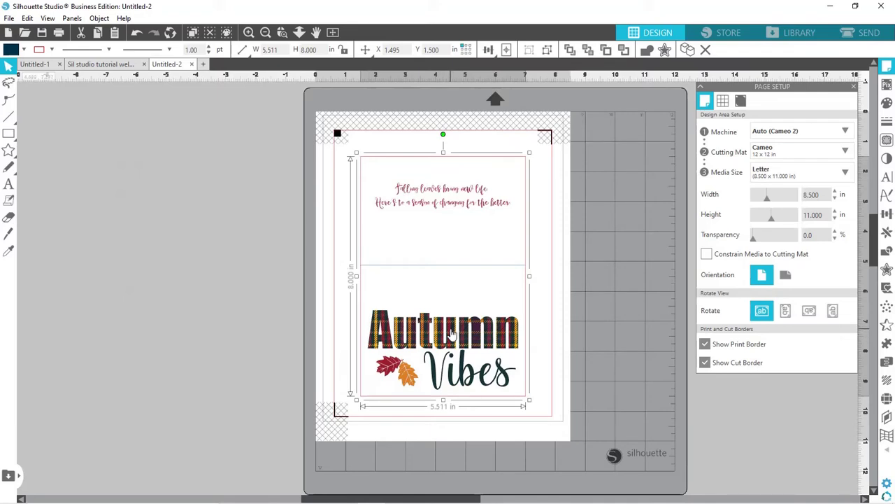
key(i)
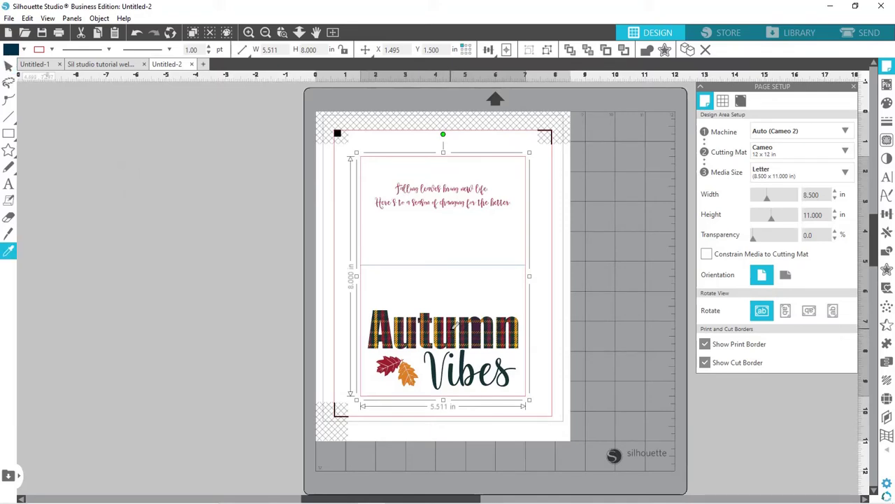
key(v)
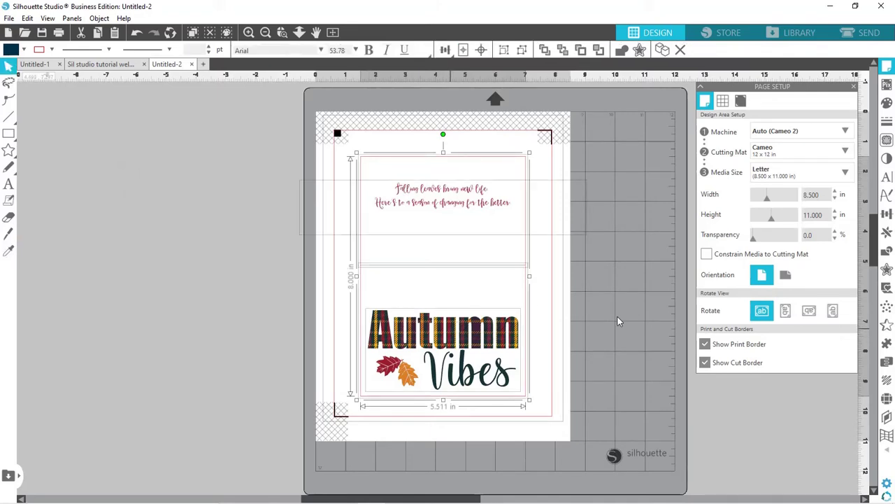
click(645, 341)
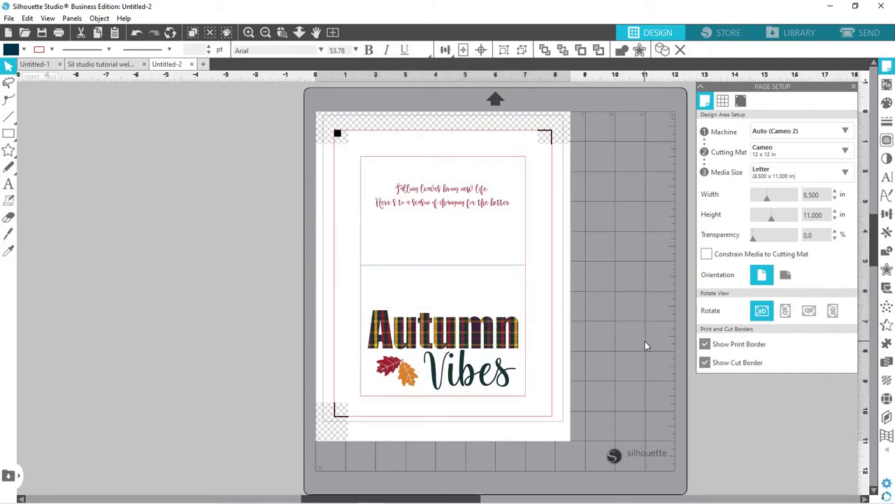
click(461, 338)
key(Delete)
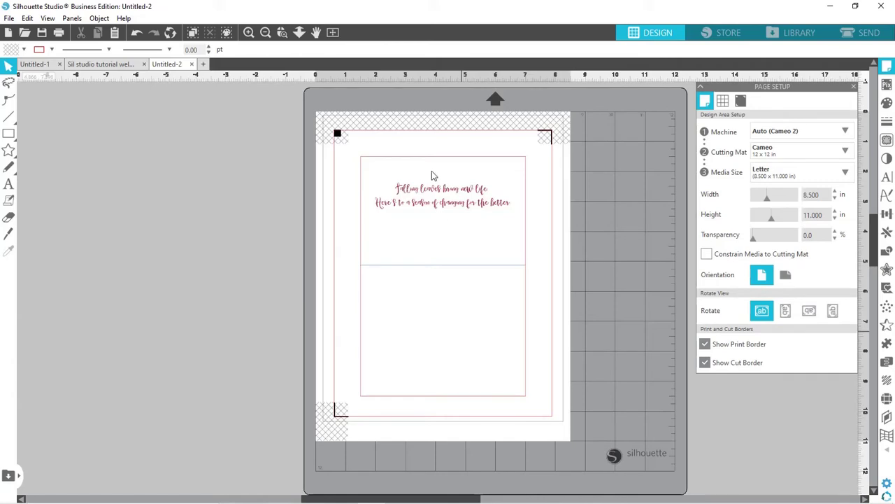
Align the horizontal fold line to the vertical middle of the card outline in Untitled-2.
click(435, 270)
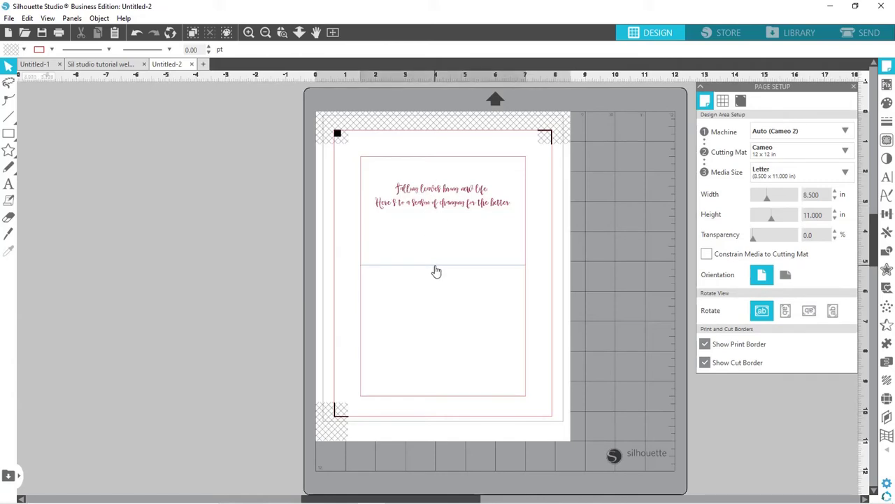
click(525, 252)
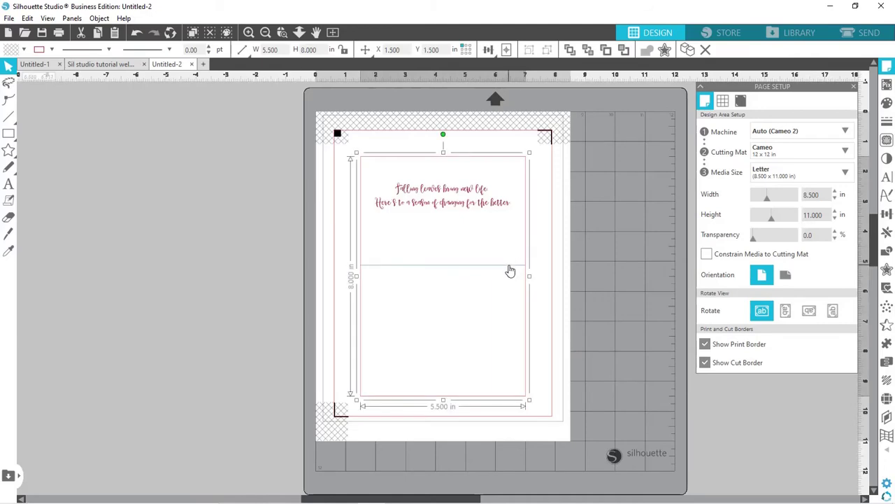
shift+click(512, 267)
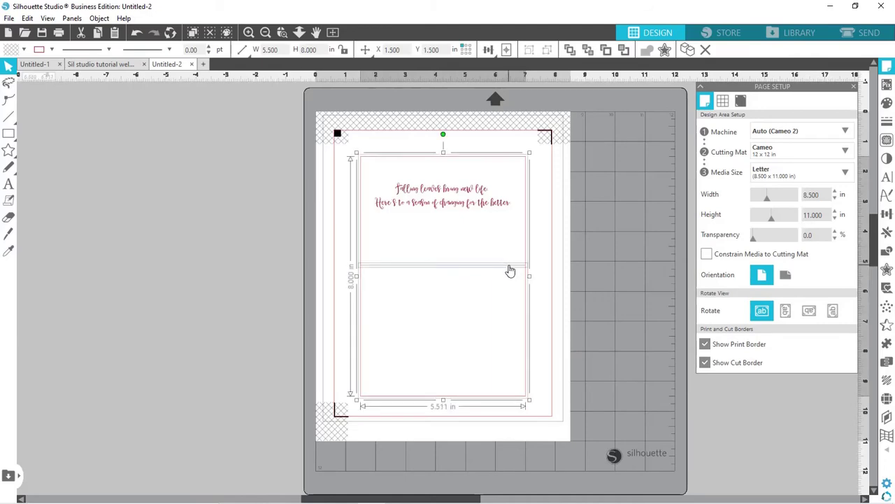
click(489, 51)
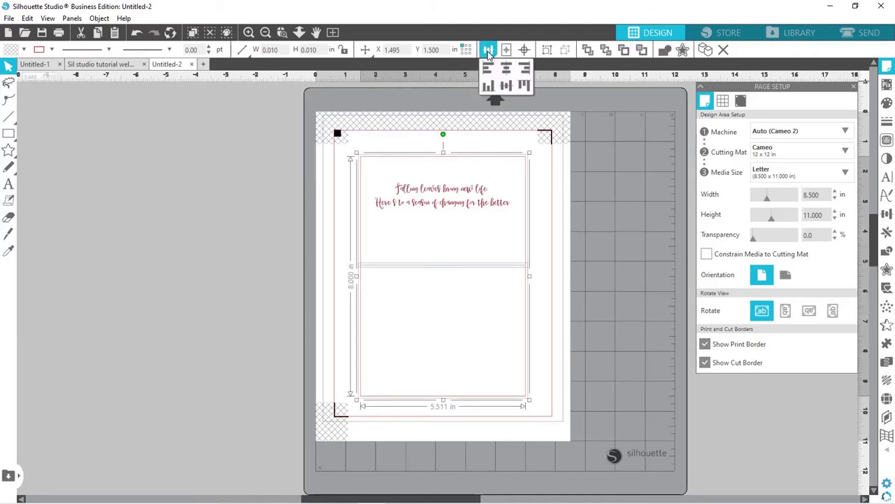
click(506, 85)
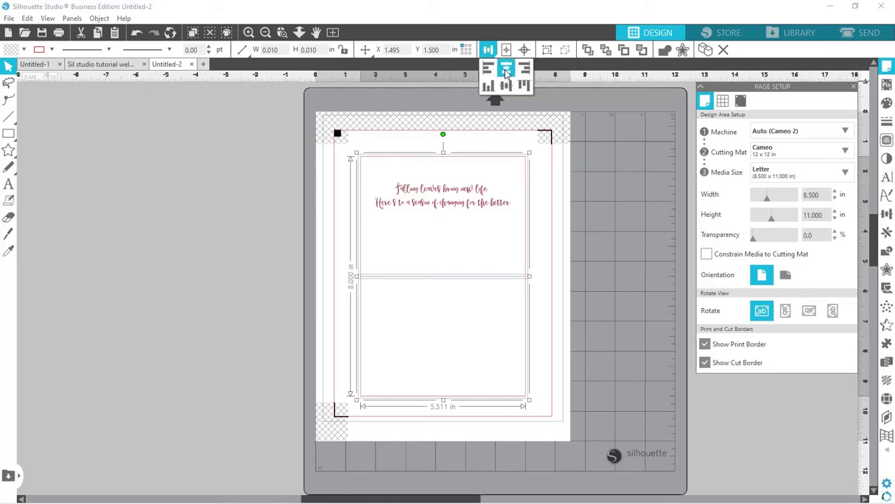
In Untitled-1, align the fold line with the card outline using Align Middle.
click(42, 65)
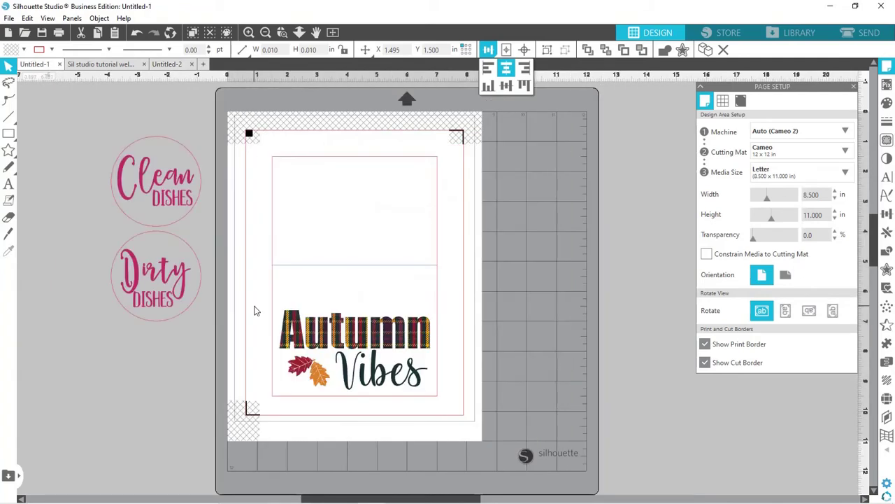
click(342, 266)
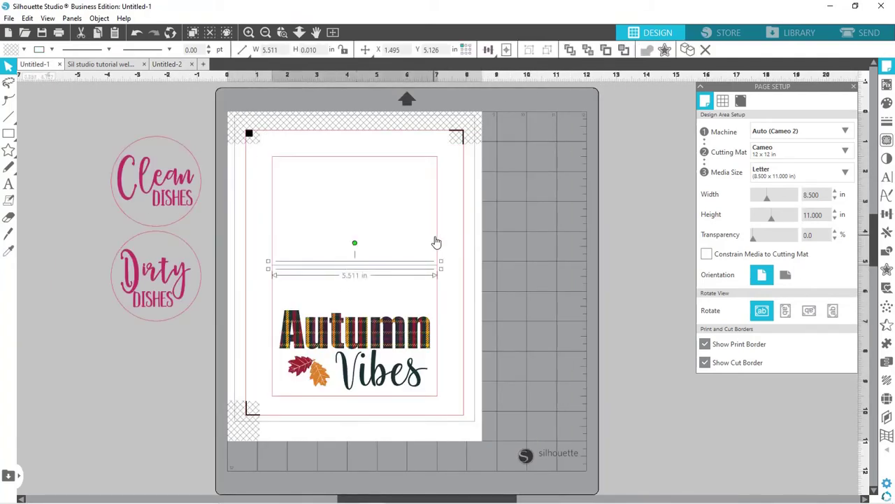
shift+click(435, 241)
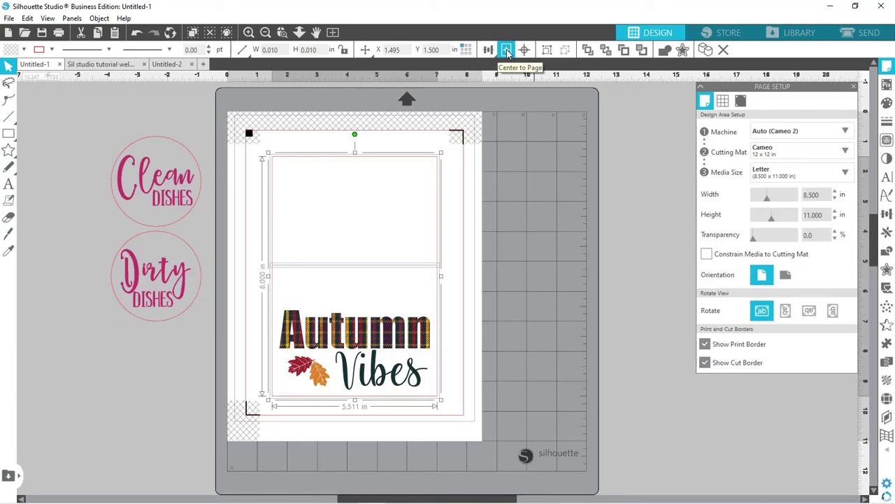
click(488, 50)
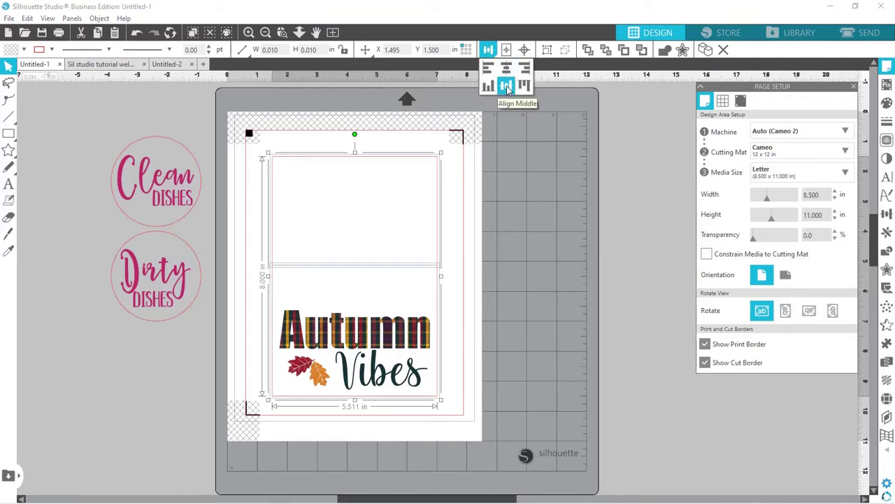
click(507, 86)
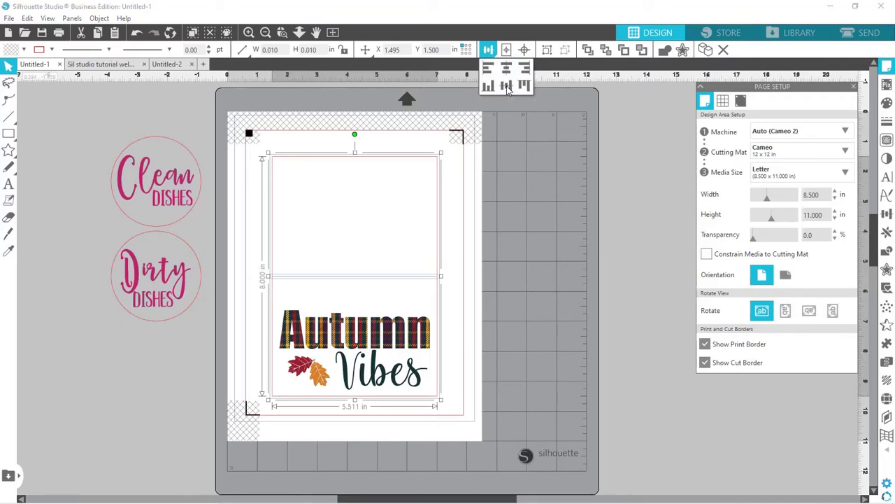
click(540, 236)
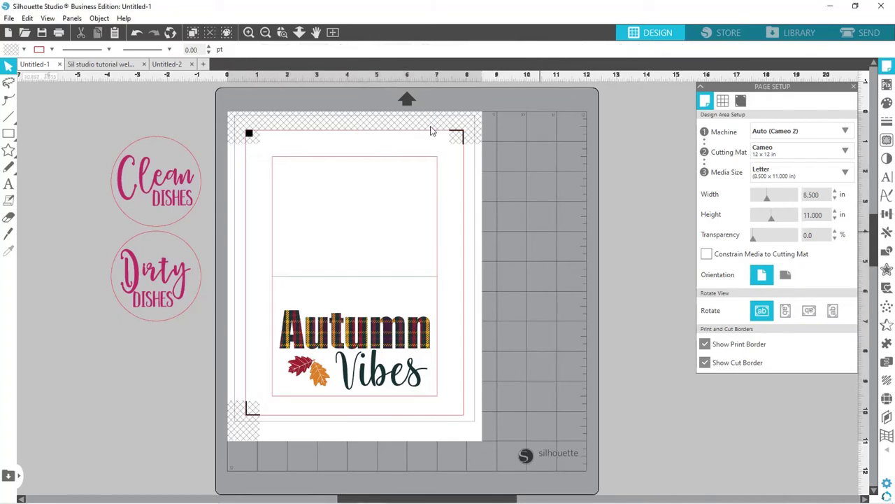
In Untitled-2, make a mirrored copy of the two-line verse above the original.
click(172, 64)
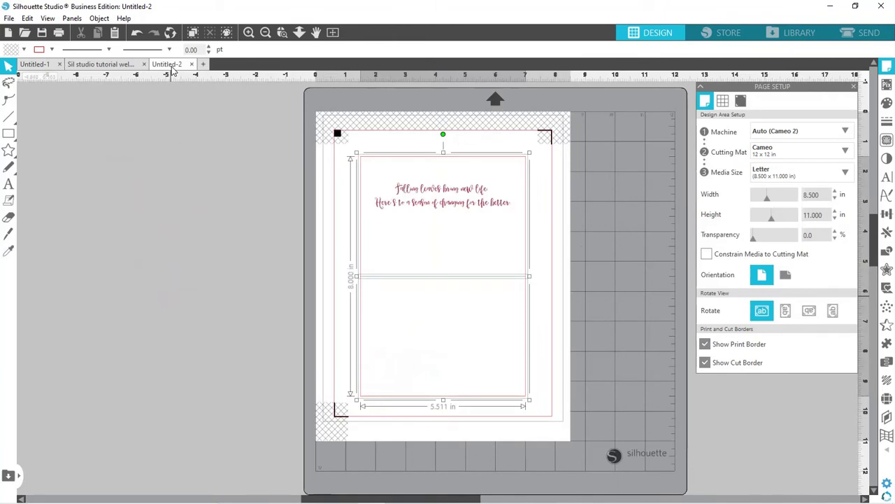
click(610, 241)
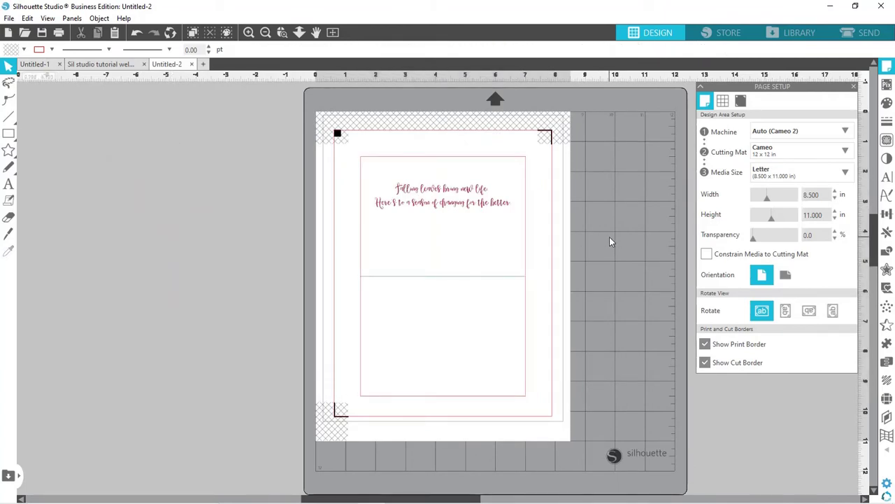
key(ctrl+a)
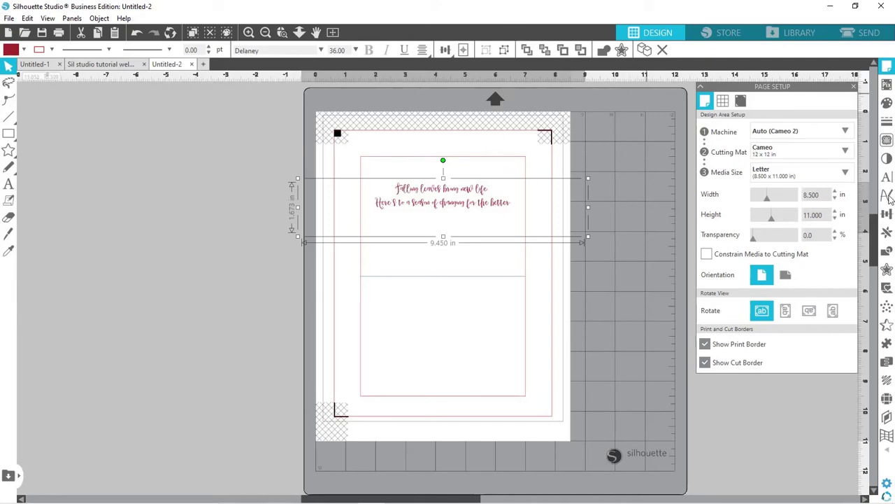
click(887, 234)
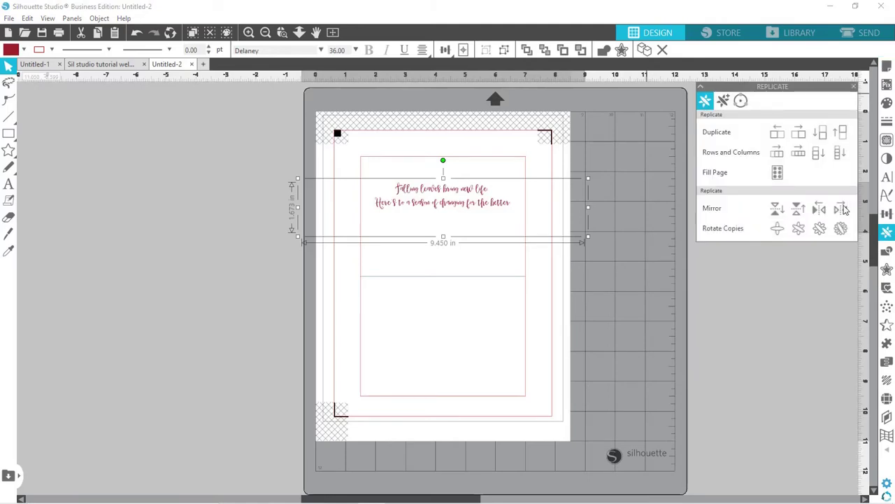
click(798, 210)
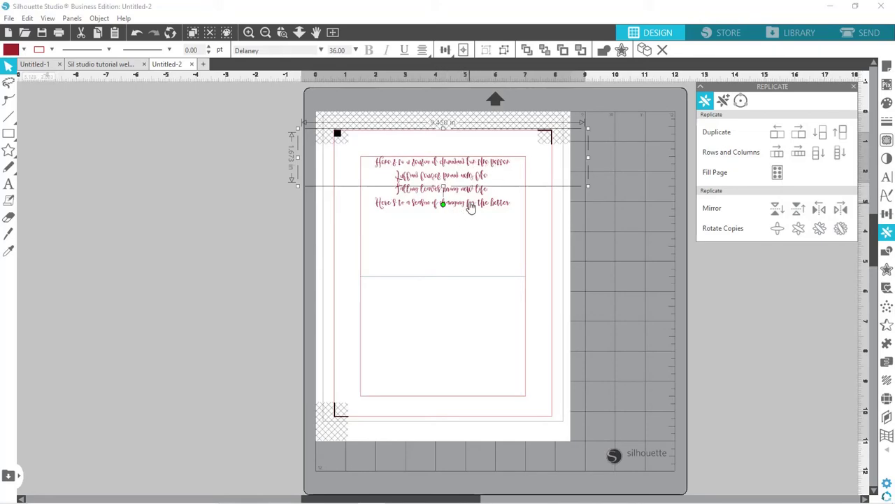
Delete the original upright verse and move the flipped copy down to just above the fold line.
click(470, 207)
click(470, 207)
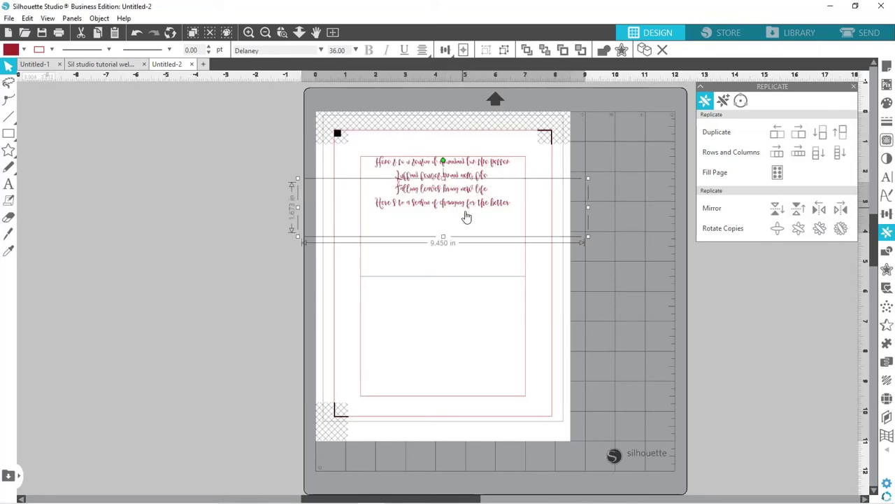
key(Delete)
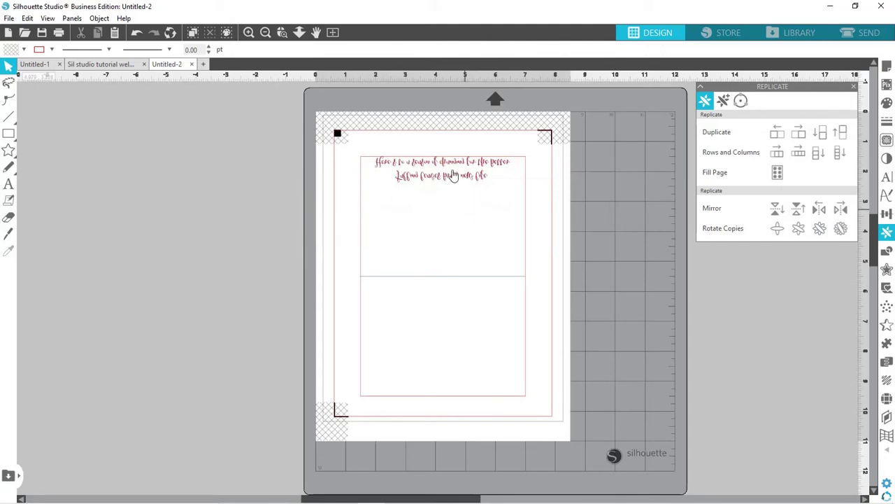
drag(453, 180, 452, 231)
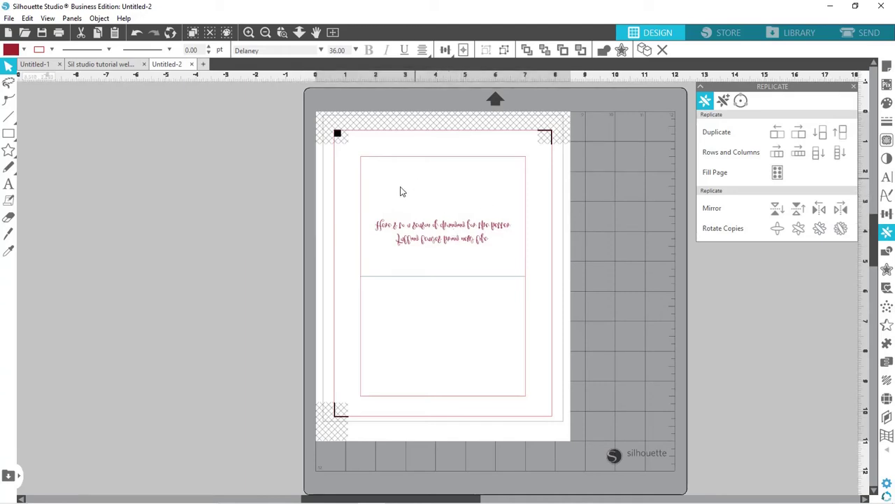
Center the flipped verse horizontally within the card outline using Align Center, keeping it above the fold line.
click(444, 188)
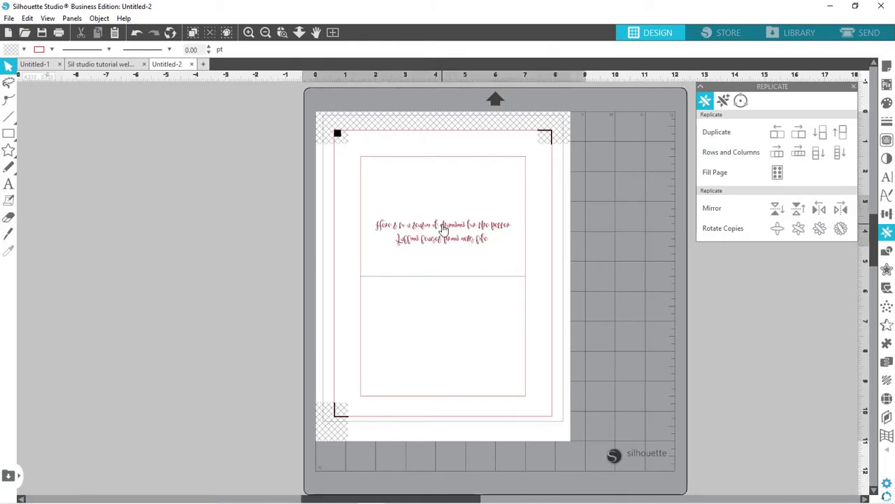
click(443, 229)
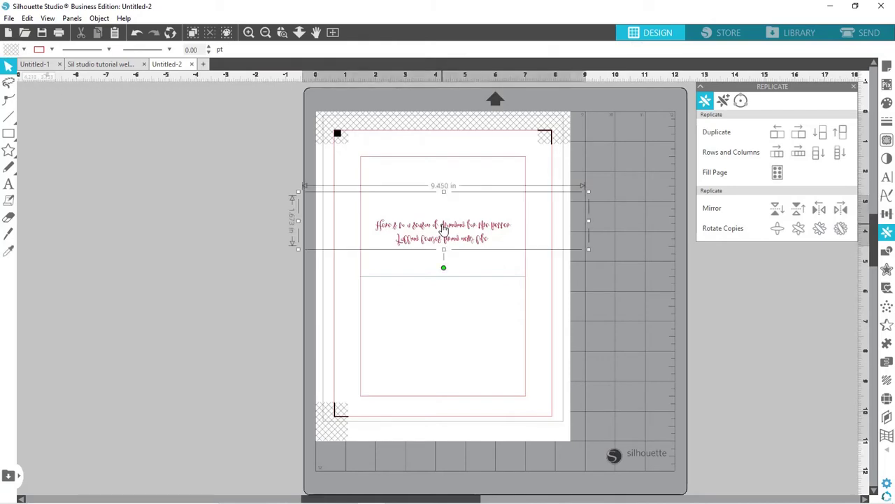
click(526, 172)
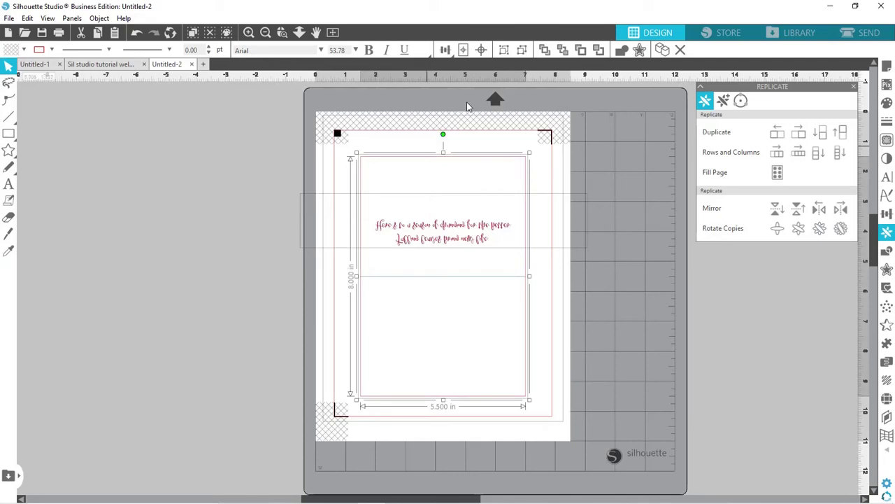
click(444, 49)
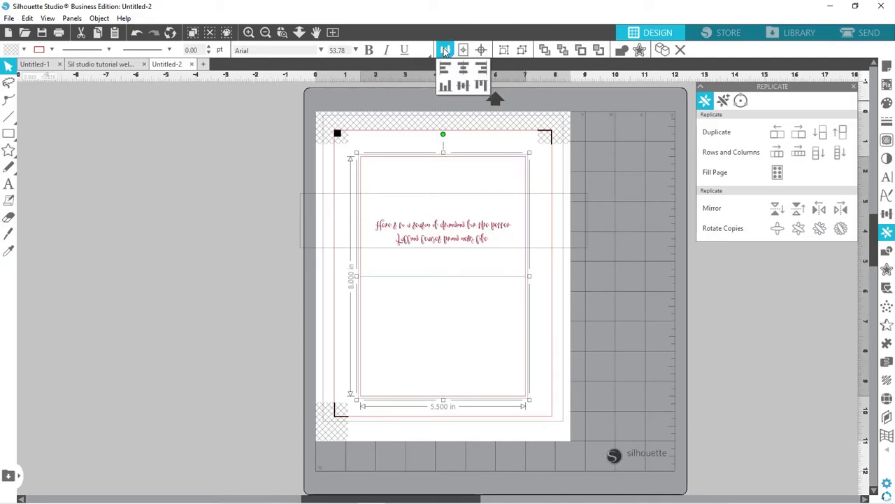
click(463, 86)
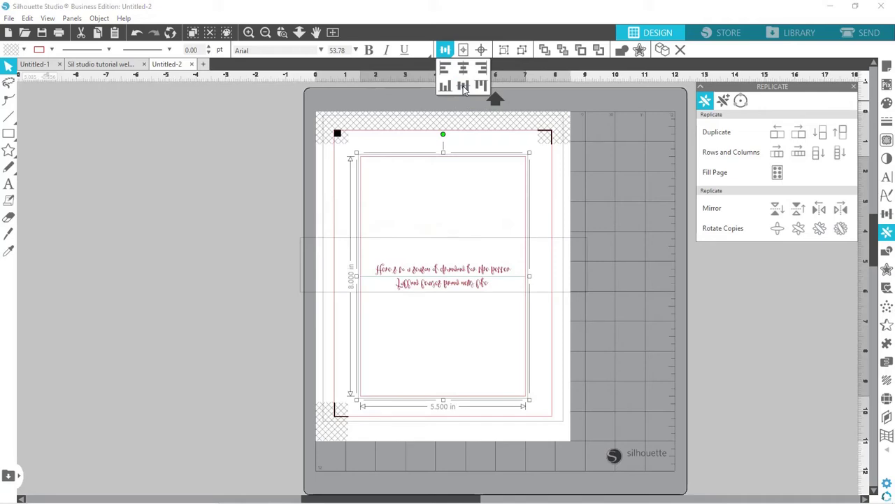
key(ctrl+z)
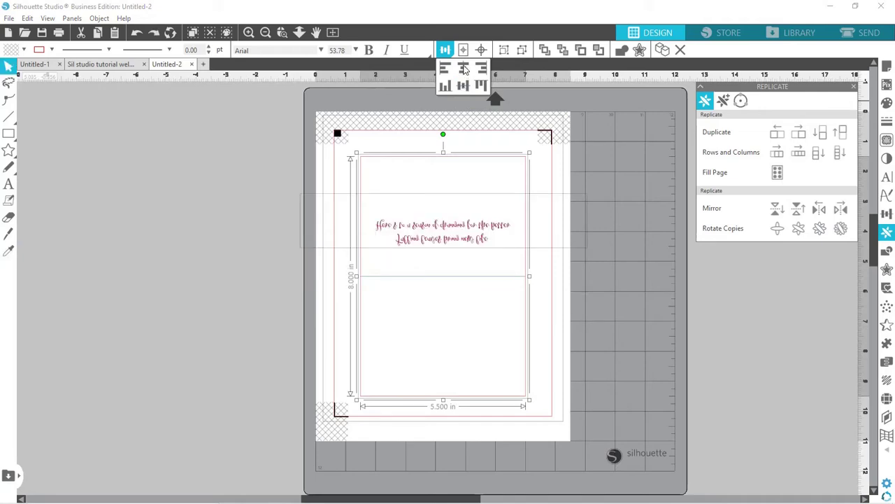
click(464, 70)
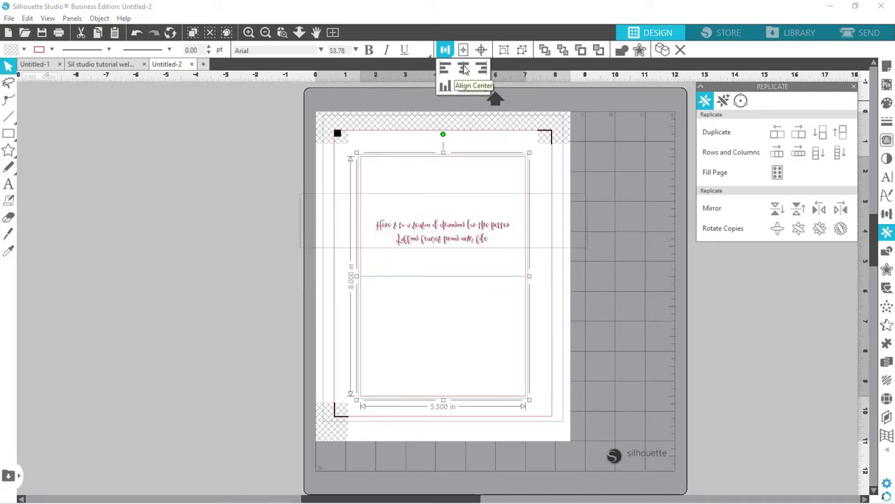
click(619, 197)
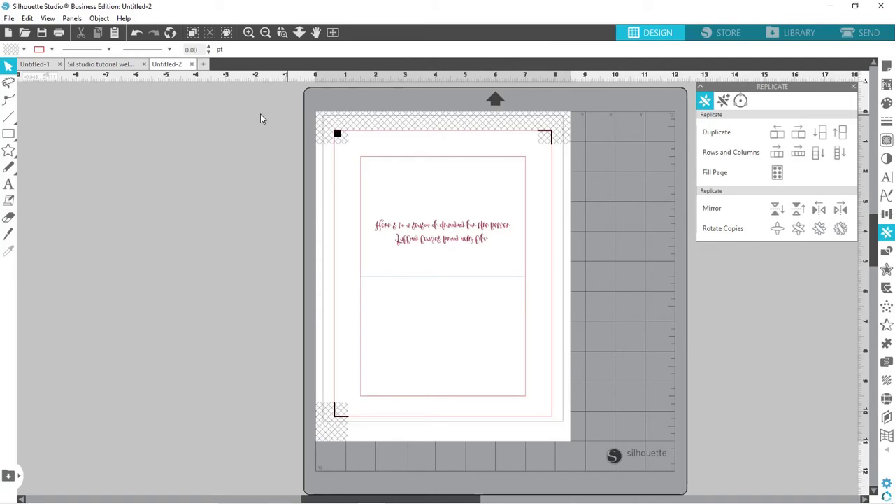
Compare with the Untitled-1 drawing, then switch off the registration marks in Untitled-2.
click(39, 65)
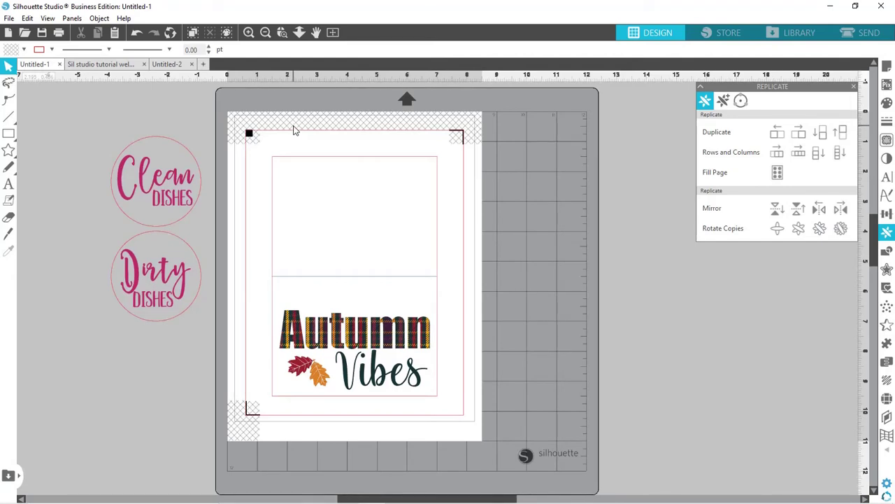
click(178, 64)
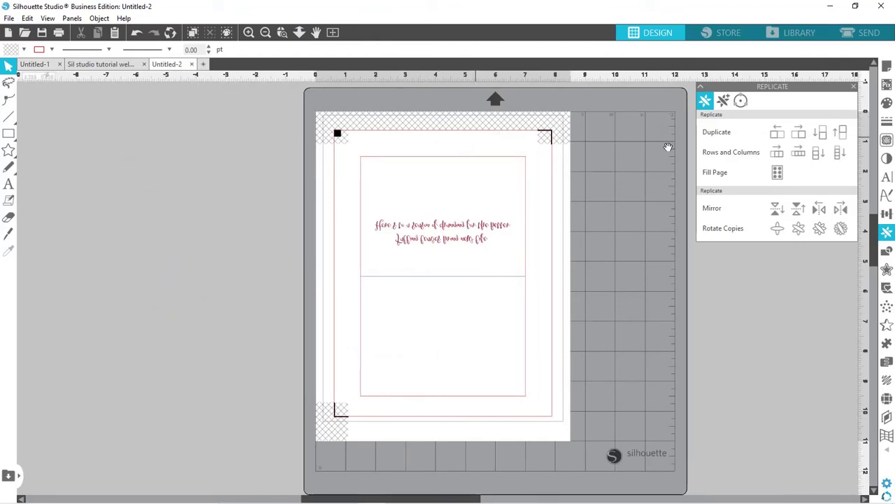
click(887, 67)
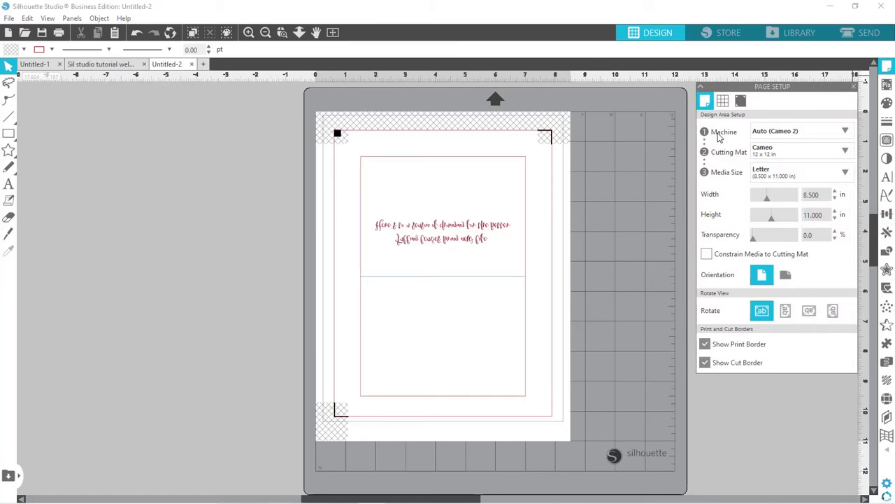
click(741, 102)
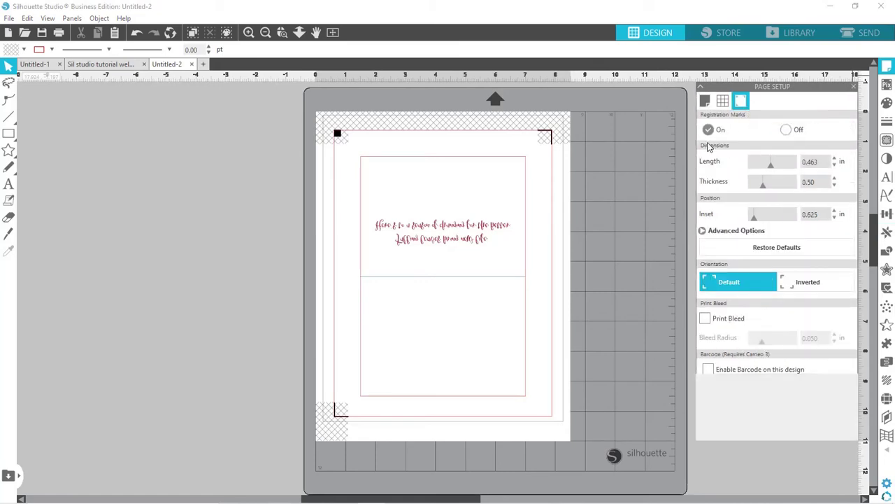
click(785, 130)
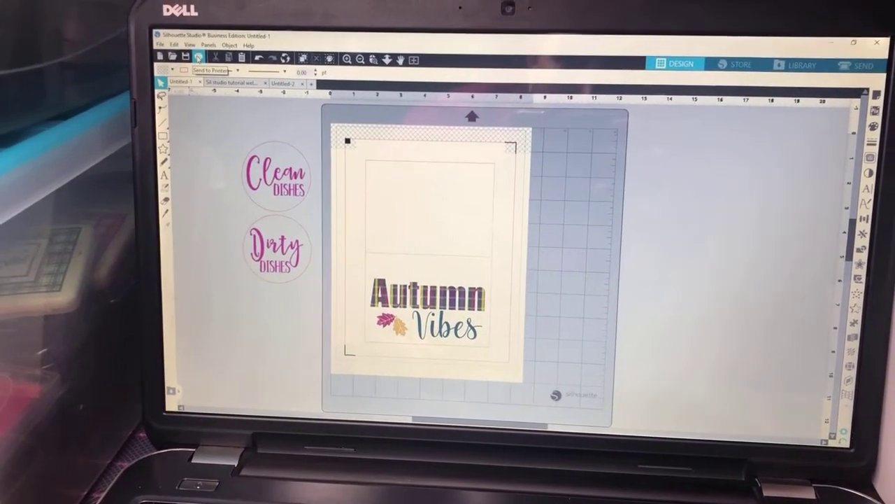
Preview the whole Untitled-1 page with the front artwork and print it on the Canon MG2500 series printer.
click(186, 62)
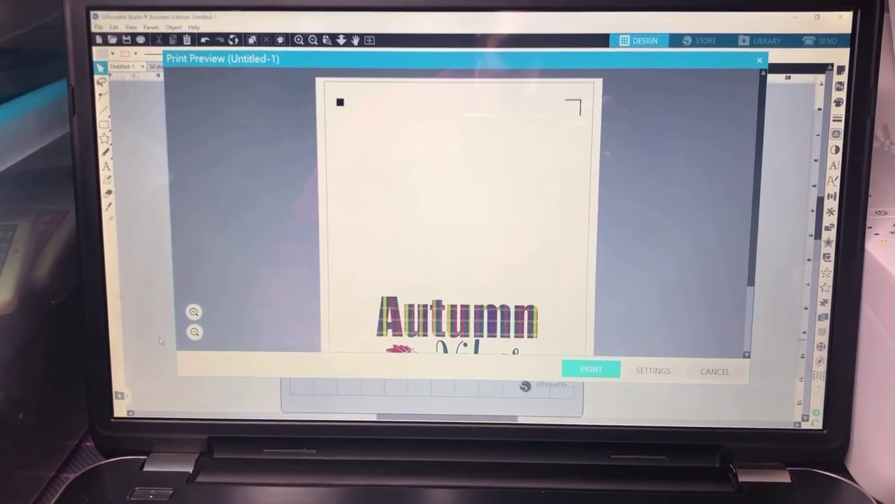
scroll(454, 209, down, 3)
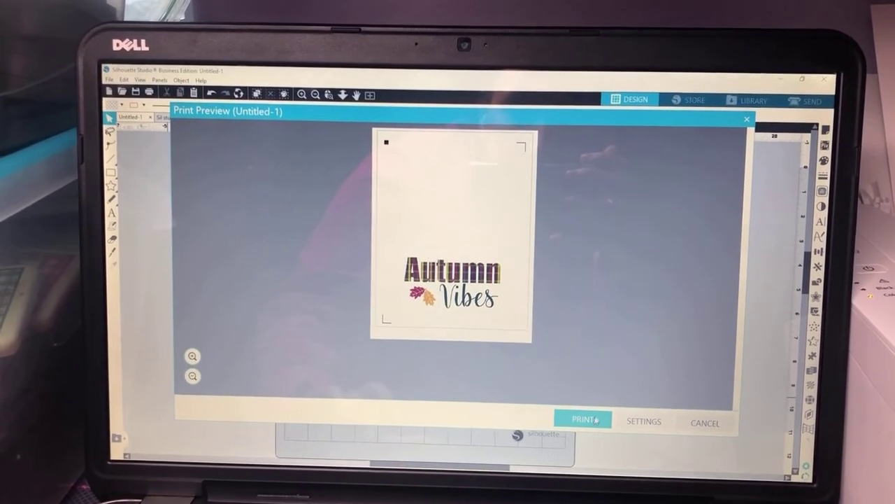
click(596, 417)
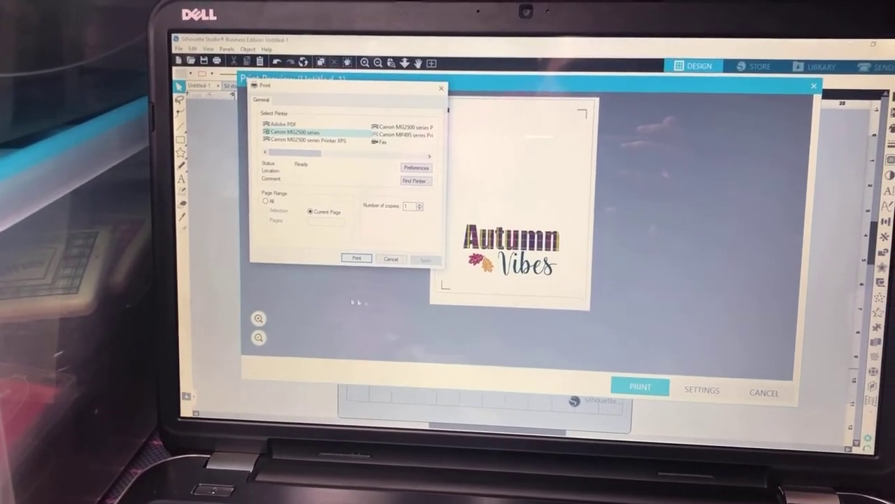
click(353, 255)
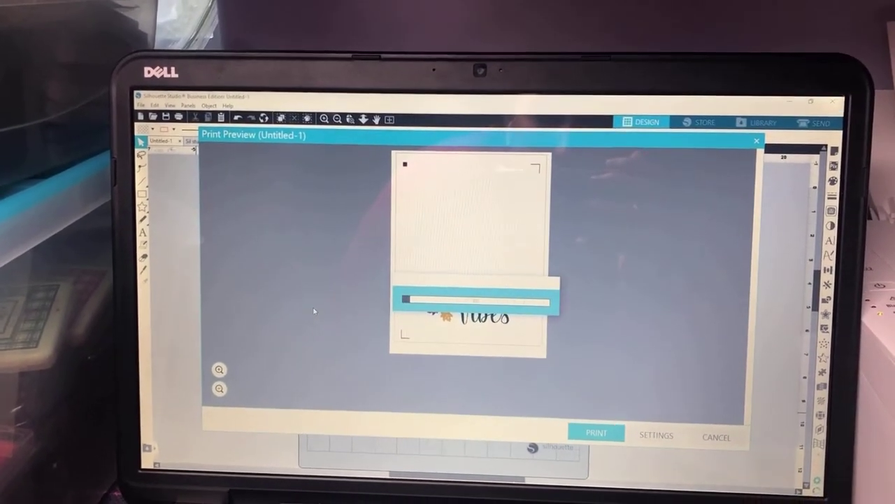